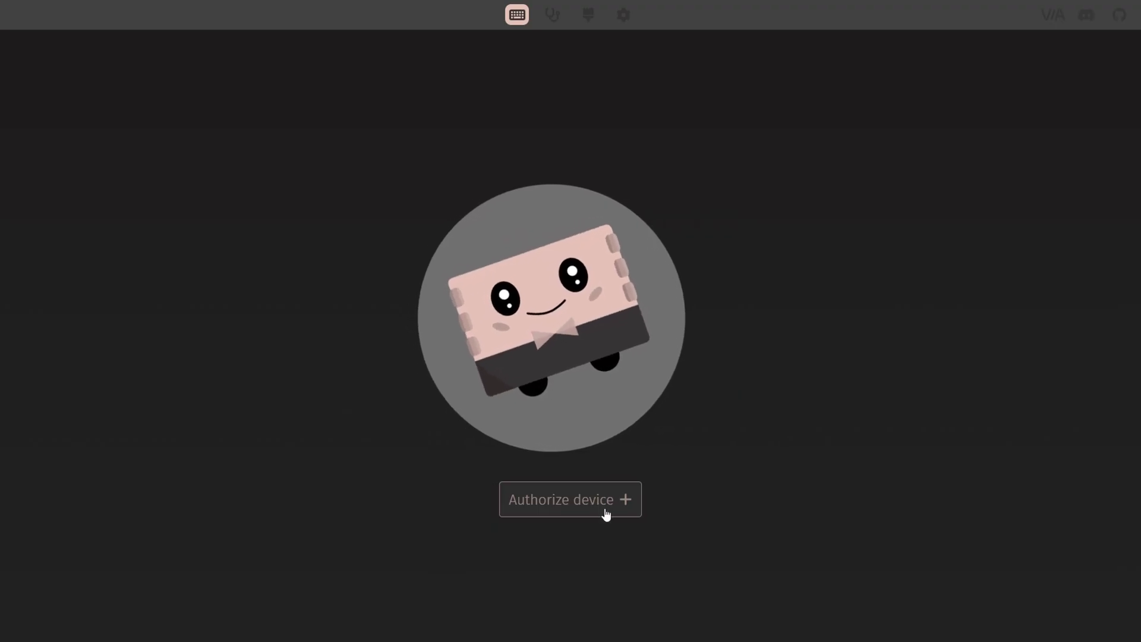
Authorize and connect the Dilemma Max from the device list to load its layer 0 keymap.
click(606, 515)
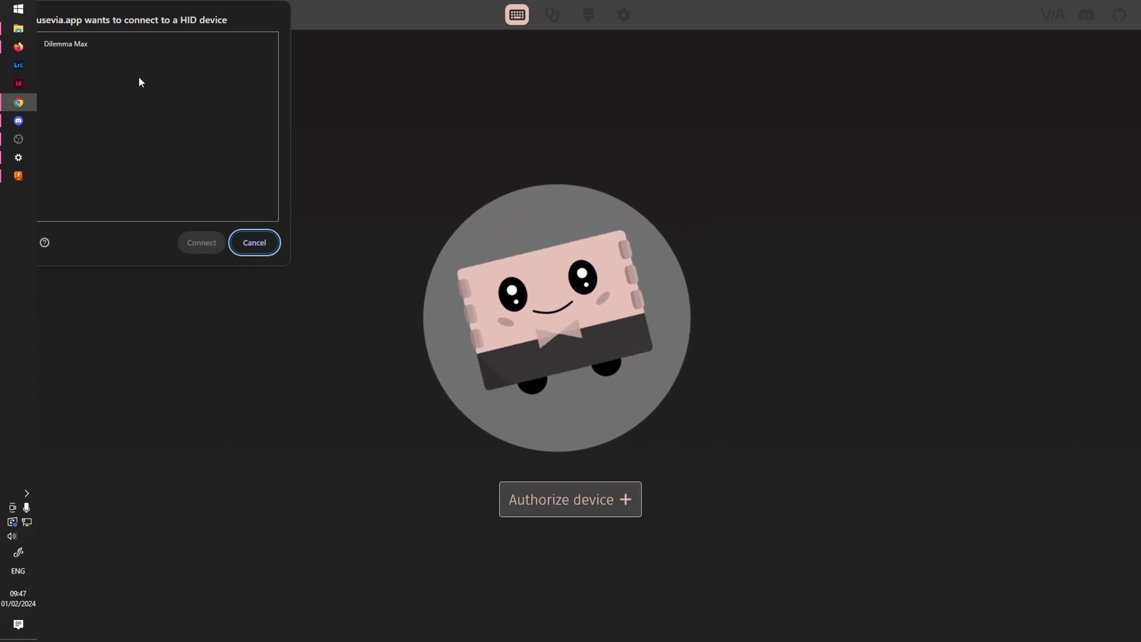
click(76, 46)
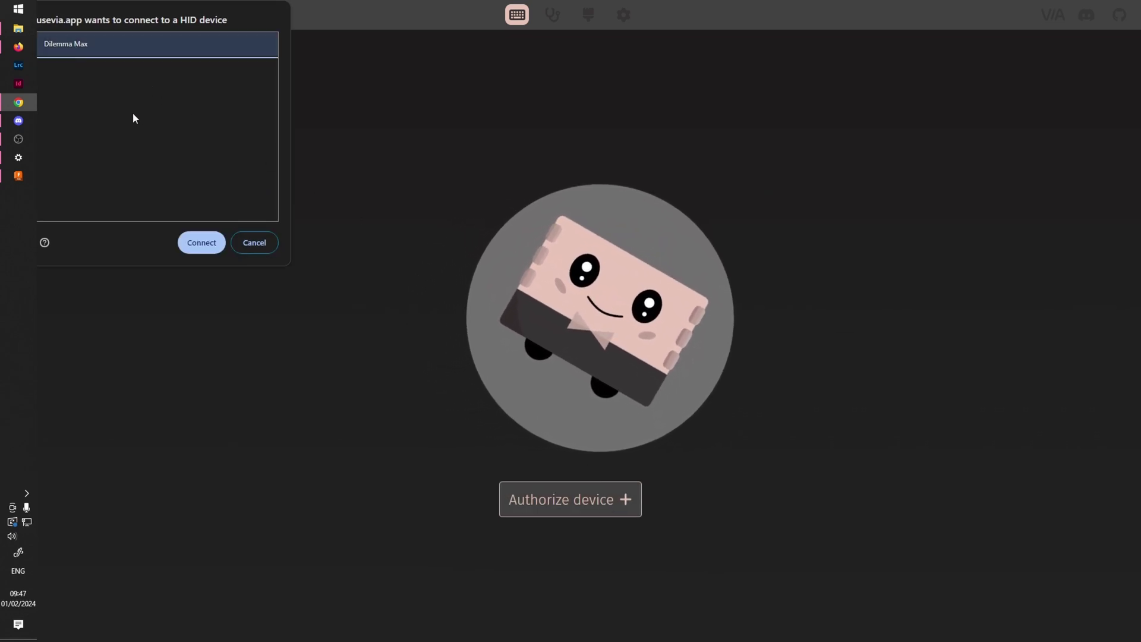
click(209, 246)
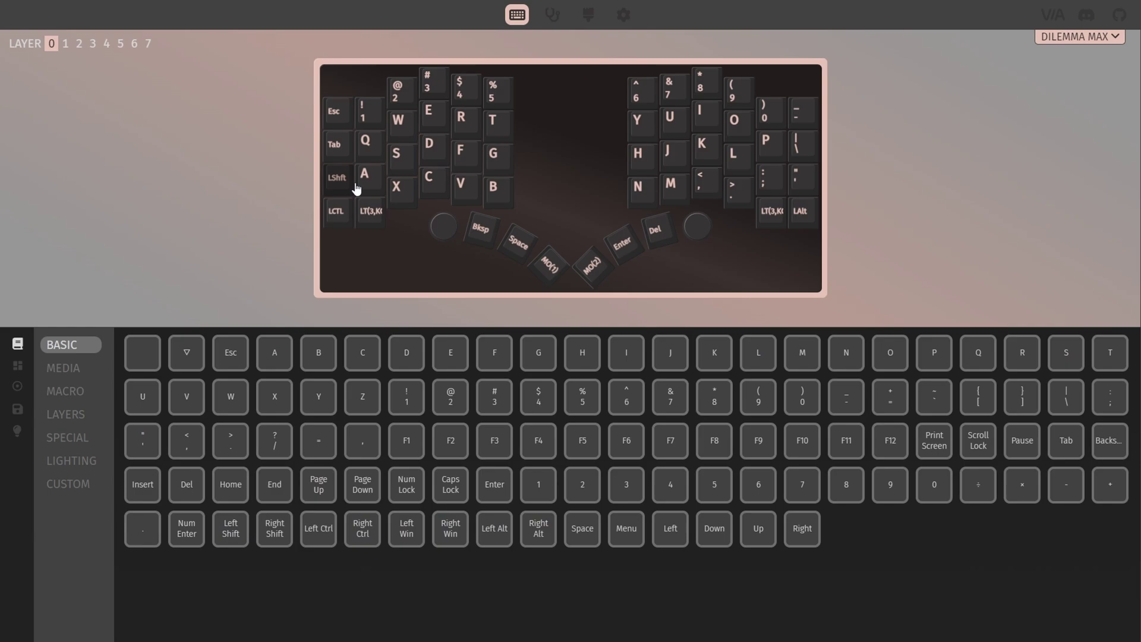
Remap the left-half Q key to I, then show the Media keycodes.
click(372, 155)
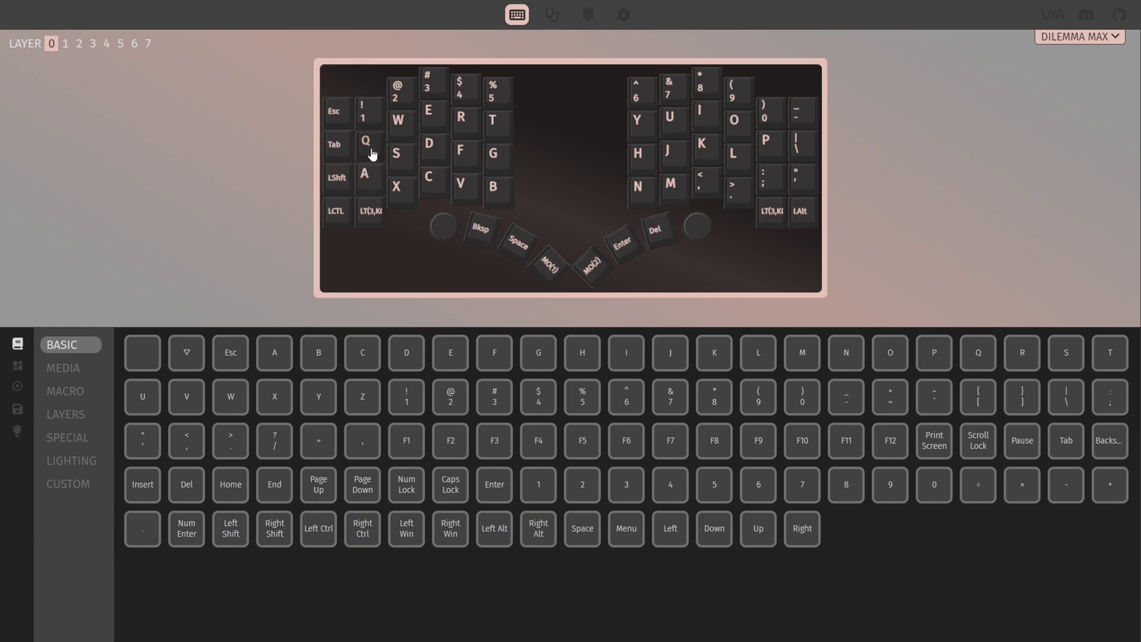
click(633, 360)
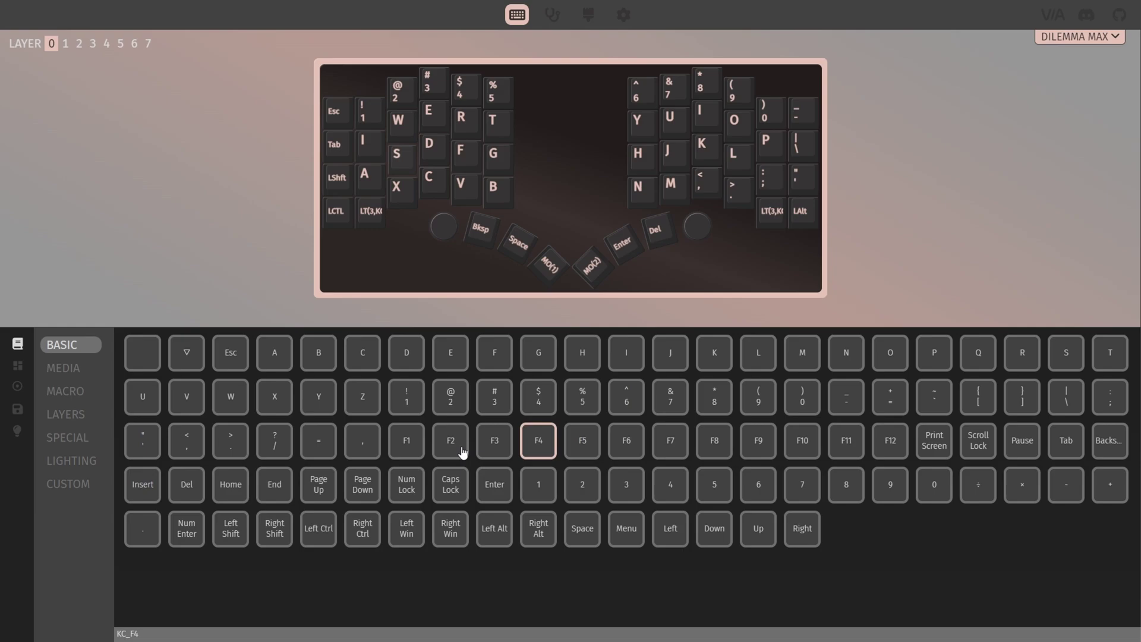
click(63, 369)
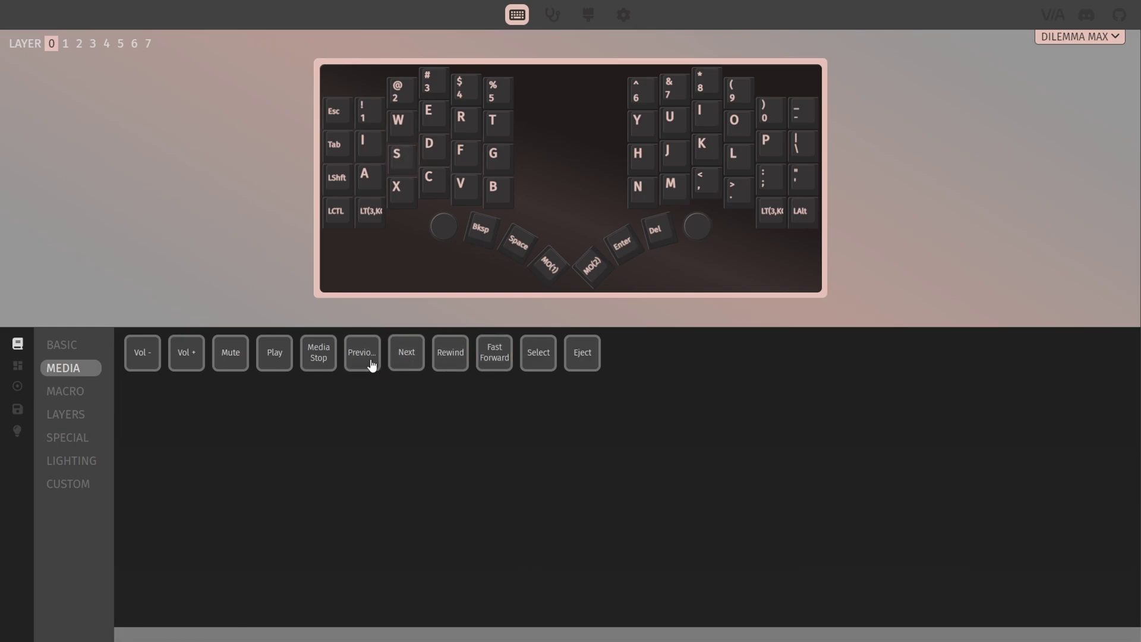
Show the Layers keycode category with MO, TG, TT, OSL, TO and DF keycodes.
click(78, 416)
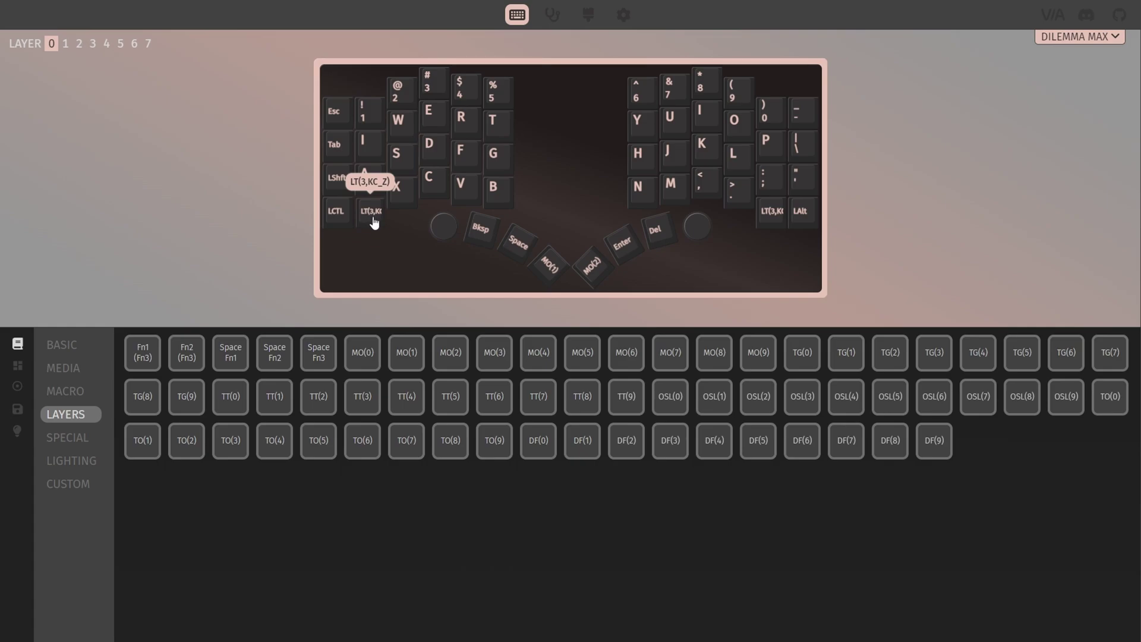
View the layer 3 keymap, then switch back to layer 0.
click(93, 48)
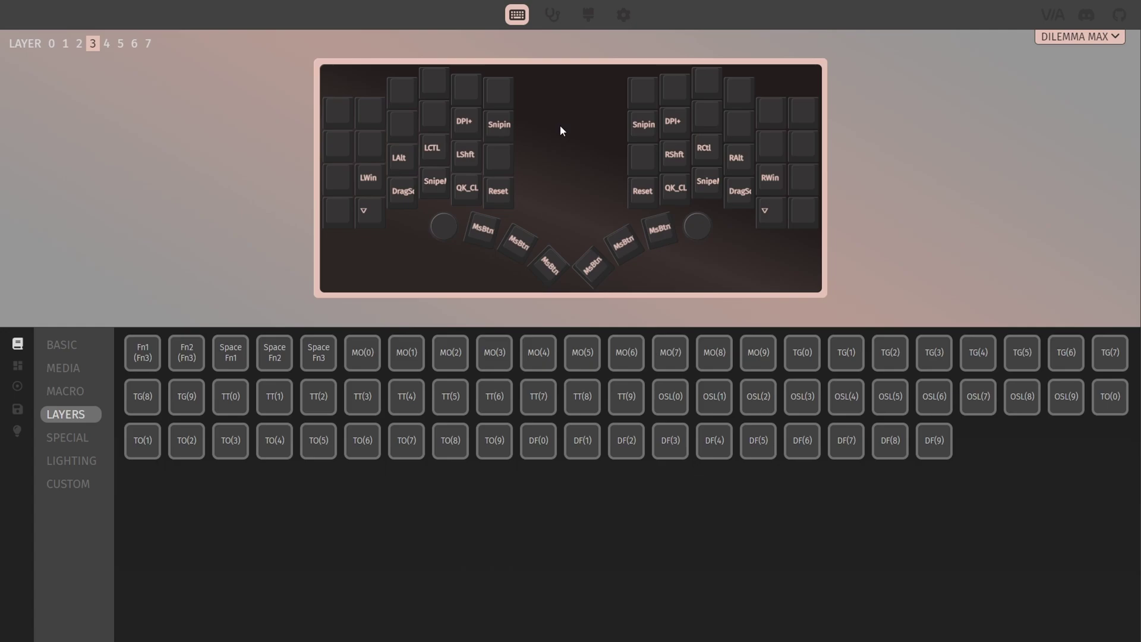
click(51, 43)
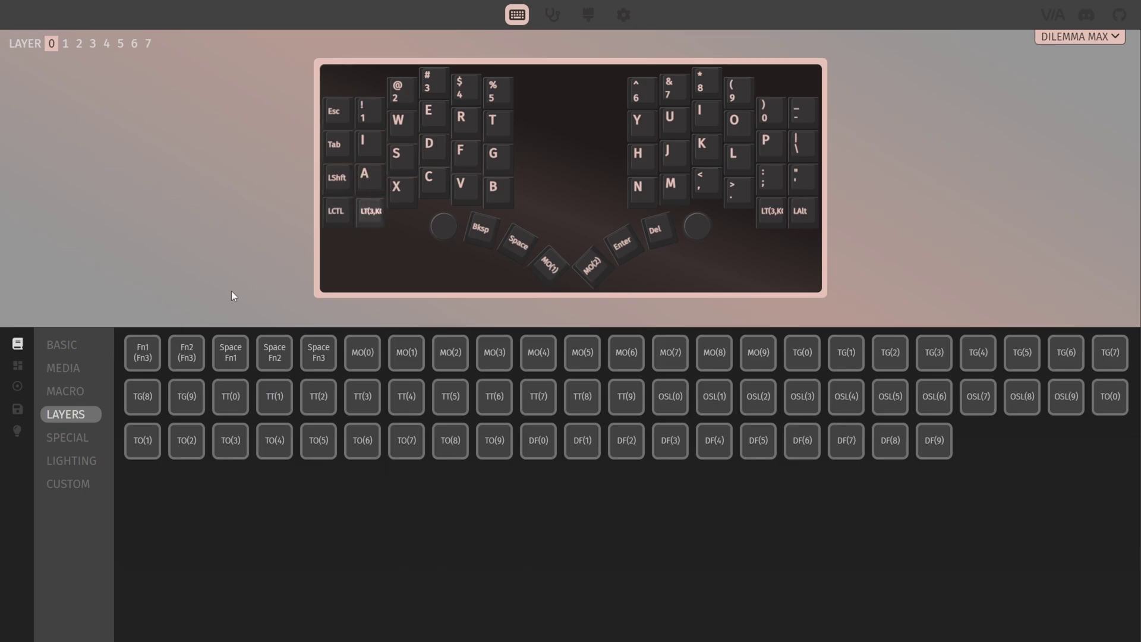
Open the Special 'Any' QMK keycode dialog for the LT(3,KC_Z) key.
click(68, 346)
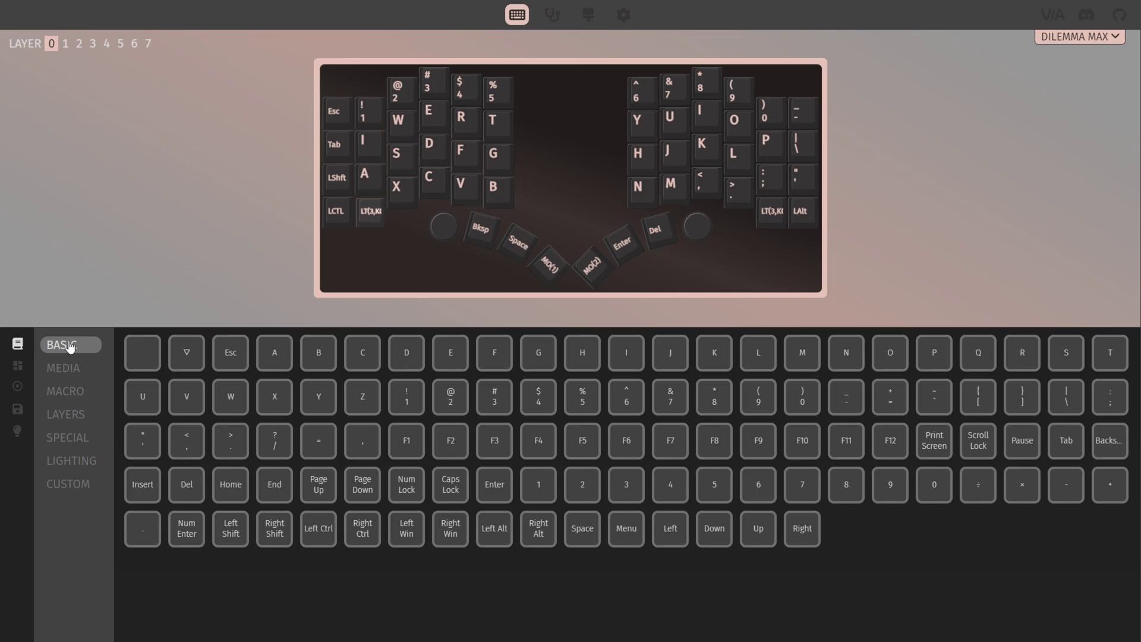
click(74, 442)
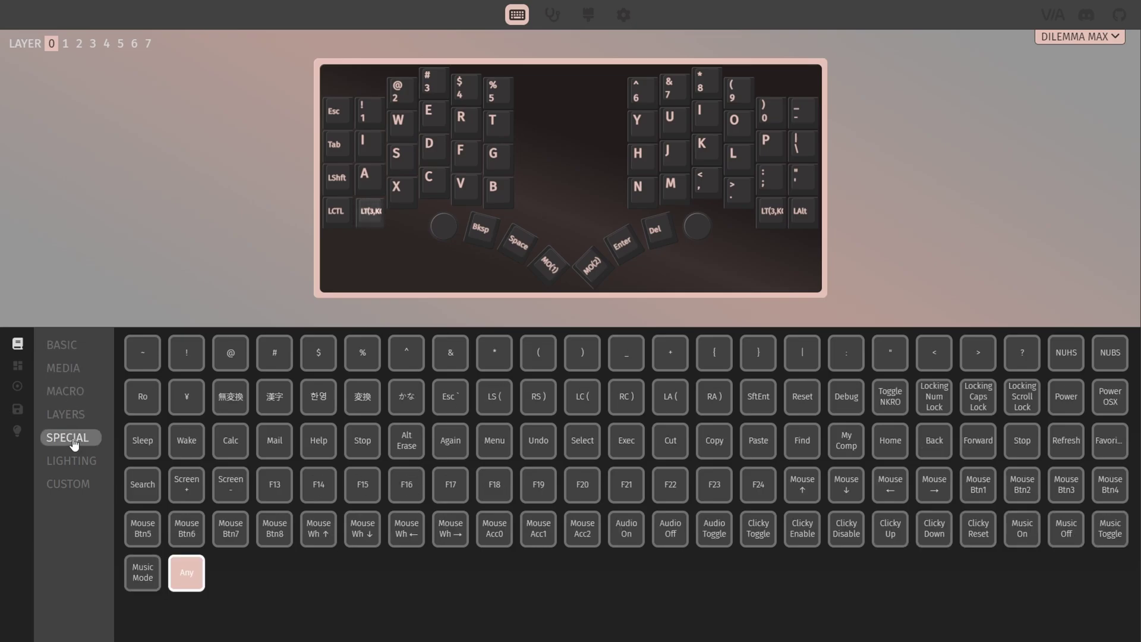
click(198, 582)
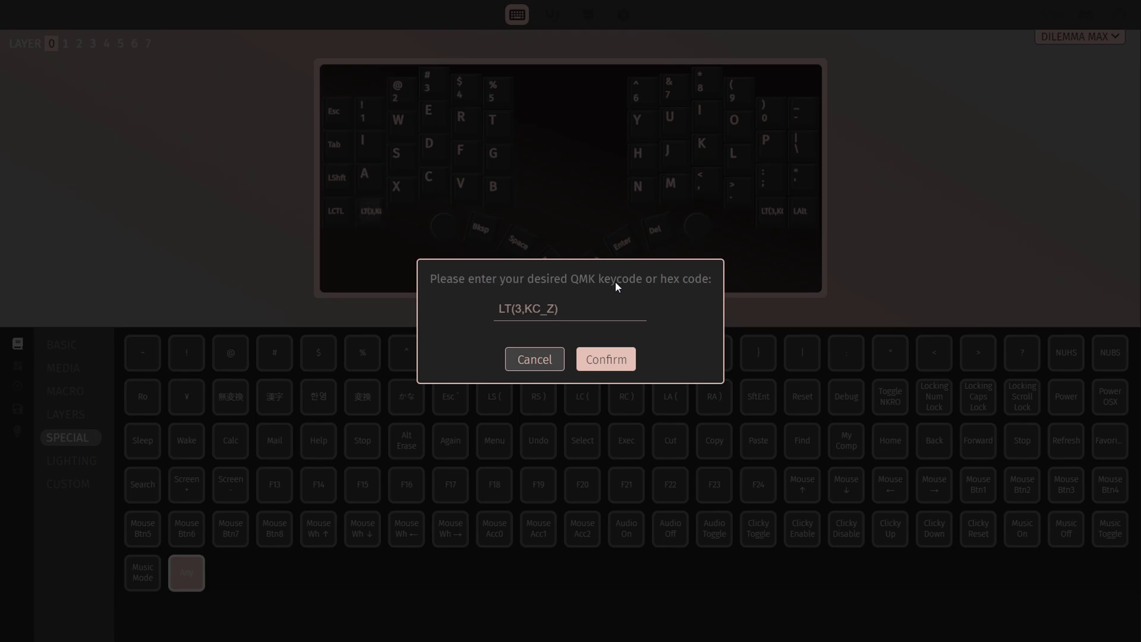
Close the LT(3,KC_Z) keycode entry without changes.
double_click(519, 306)
click(682, 321)
click(548, 363)
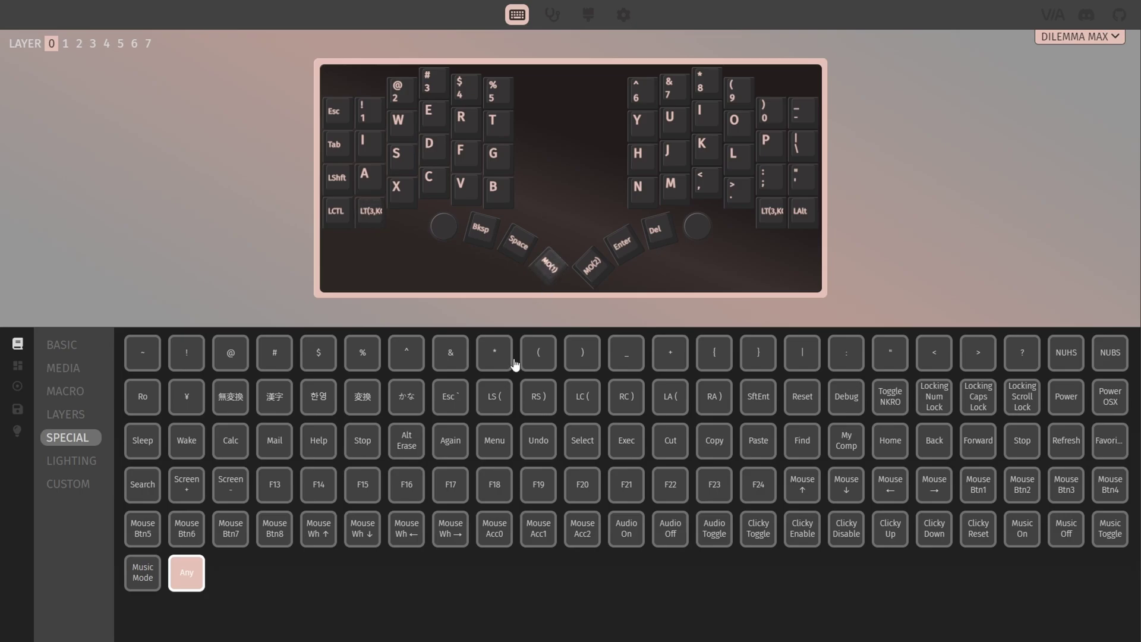
Check and cancel the MO(1) key's keycode entry, view layer 1, then return to layer 0.
click(187, 572)
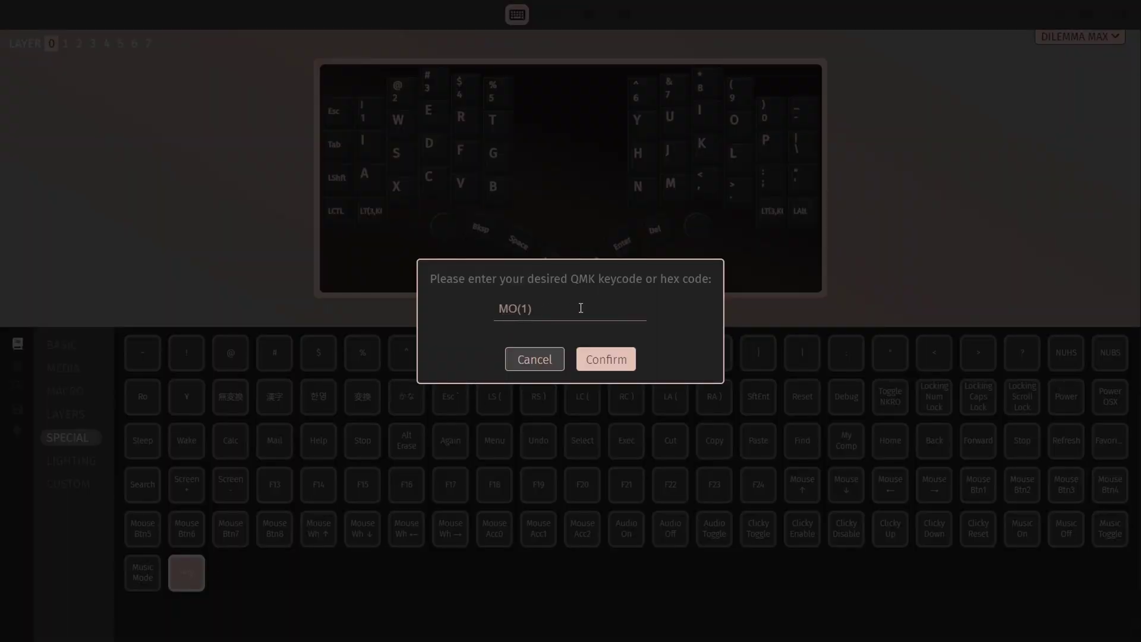
click(523, 363)
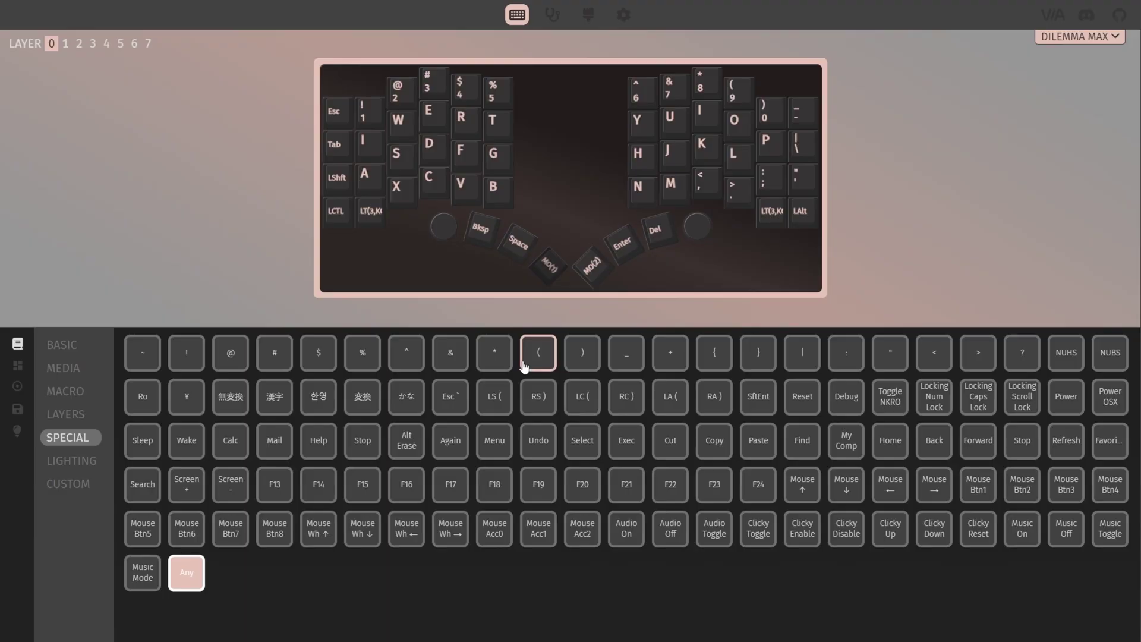
click(66, 45)
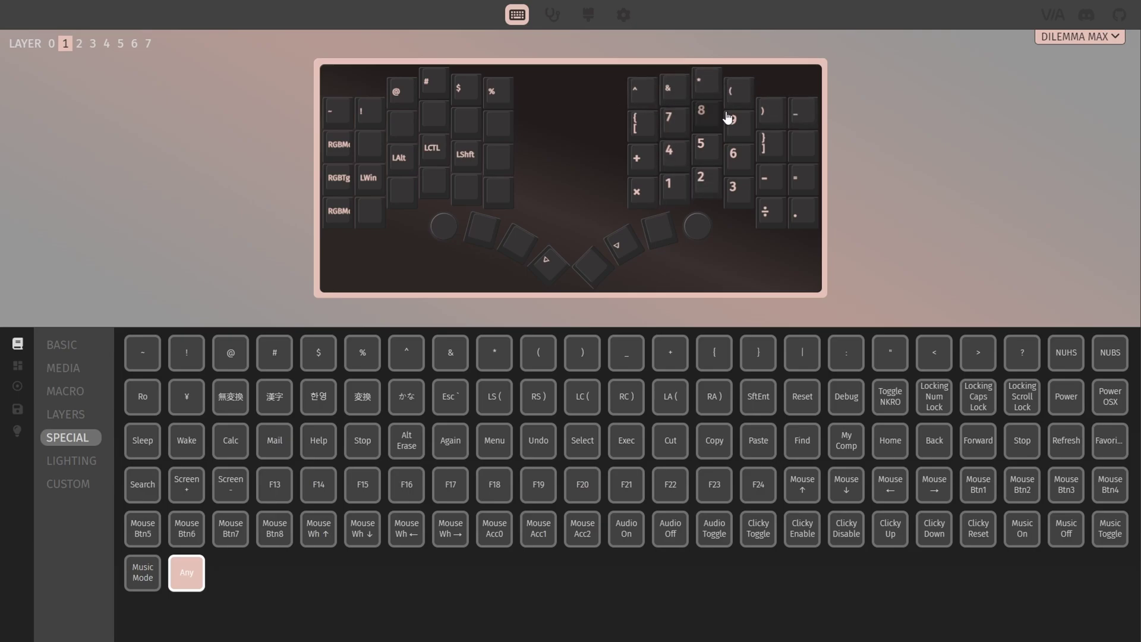
click(51, 43)
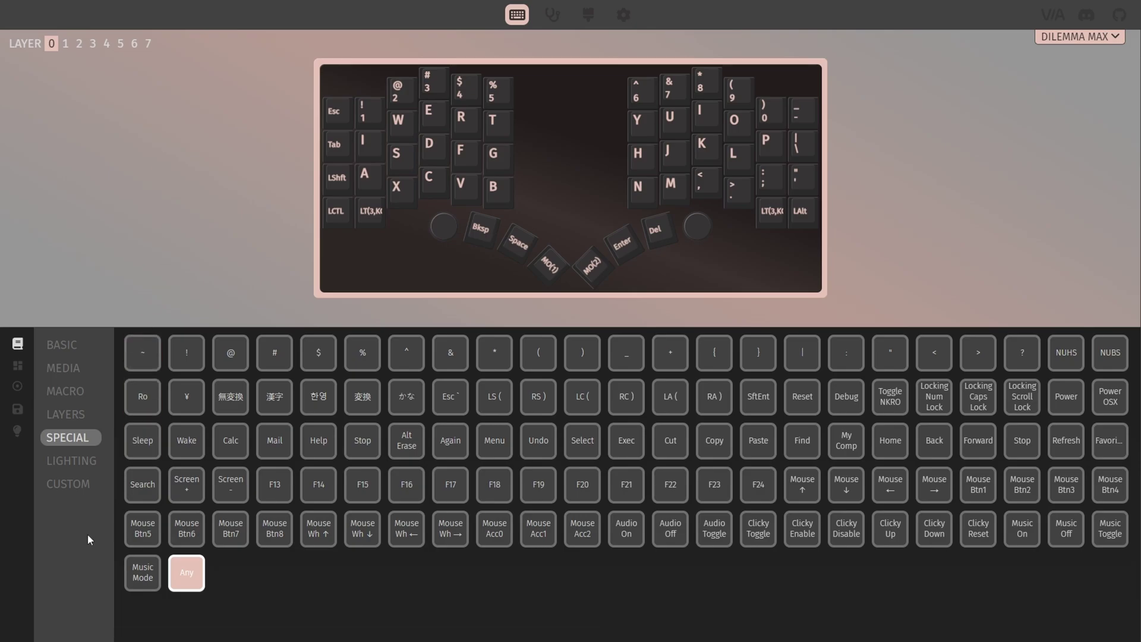
Show the Custom DPI, sniping and drag-scroll keycodes and view layer 3's pointer keymap.
click(70, 484)
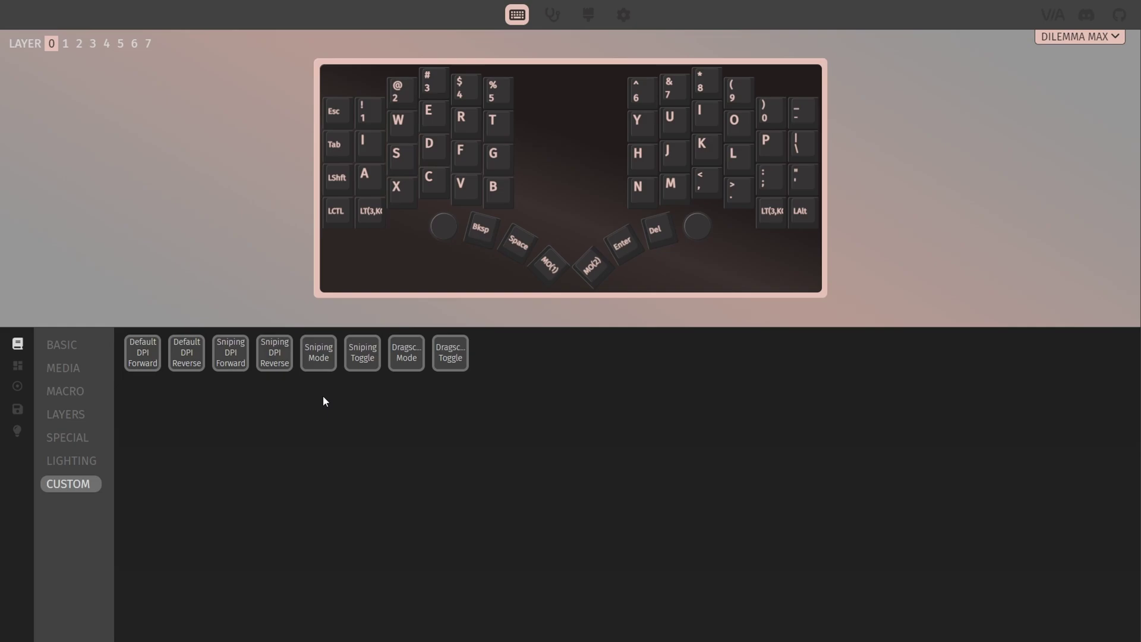
click(93, 46)
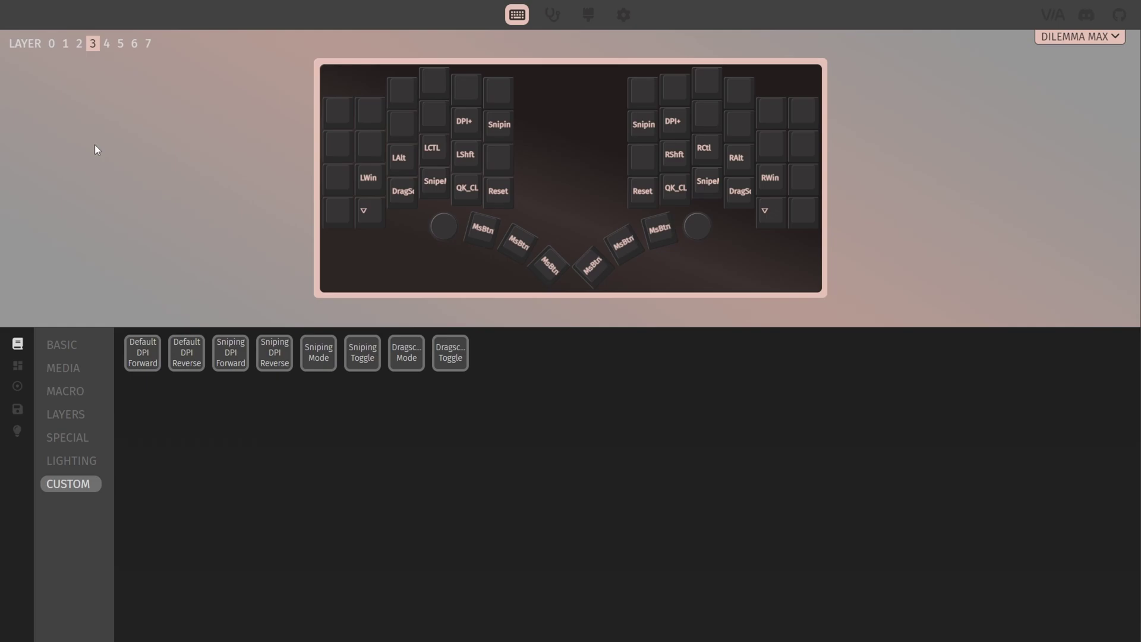
Assign macro M0 from the Macro palette to the left-half B key.
click(88, 395)
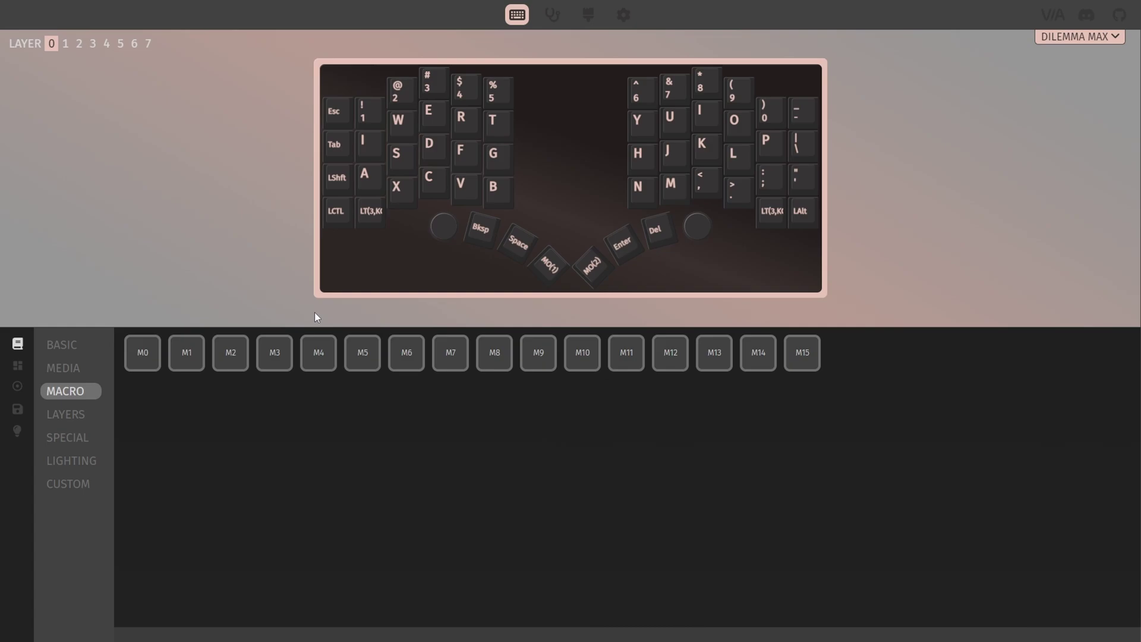
click(498, 204)
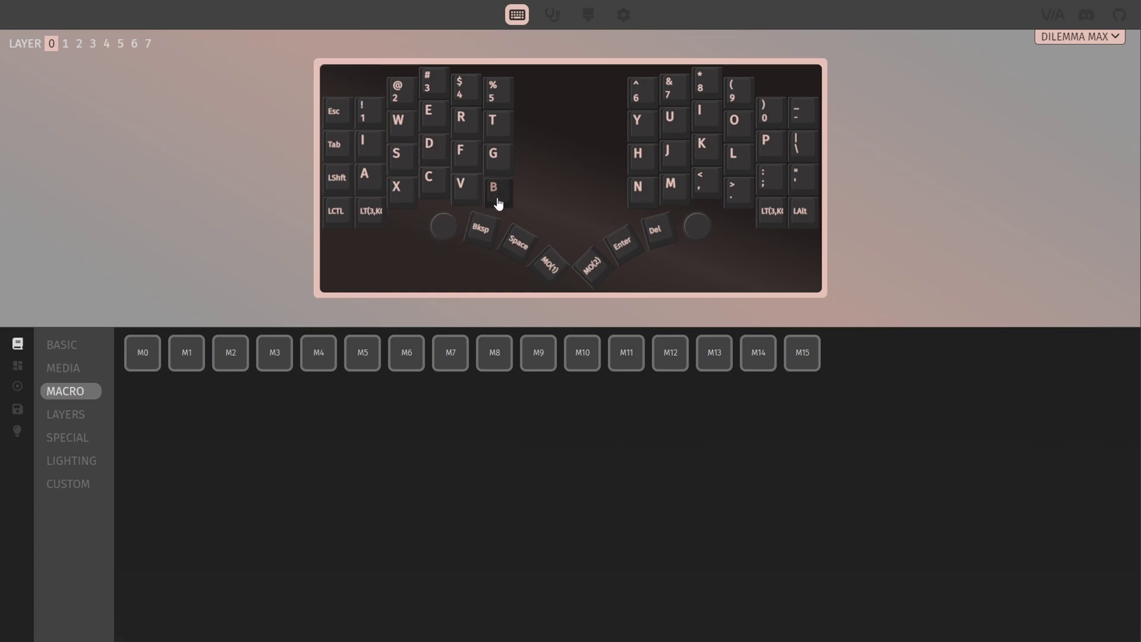
click(143, 357)
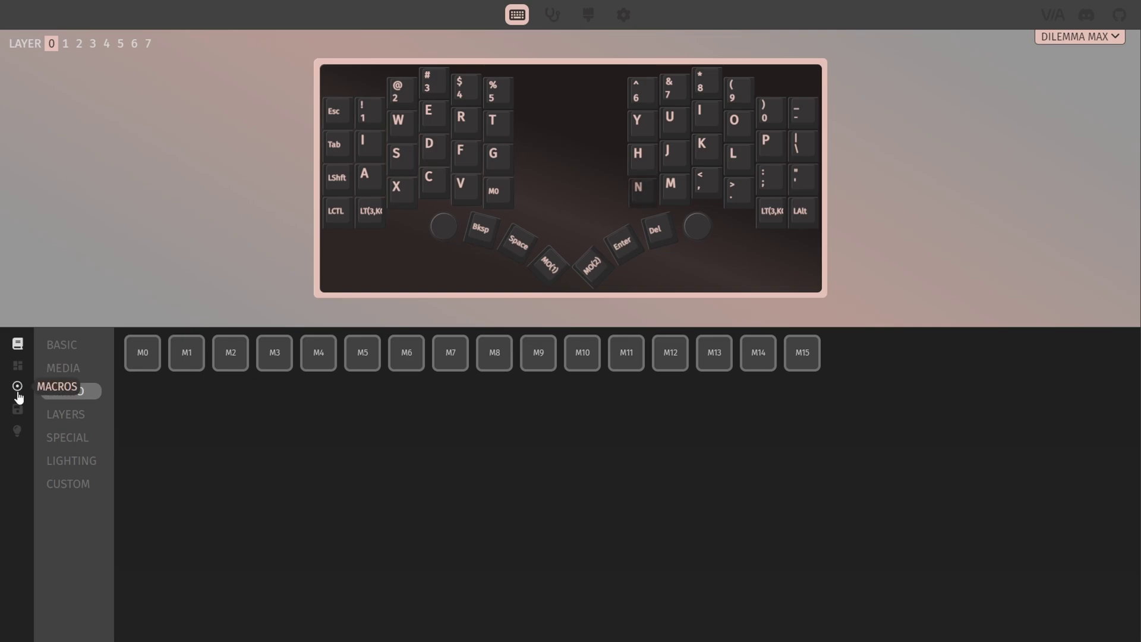
Confirm in the Macros editor that M0 has no recording, then return to the Basic keycodes.
click(18, 392)
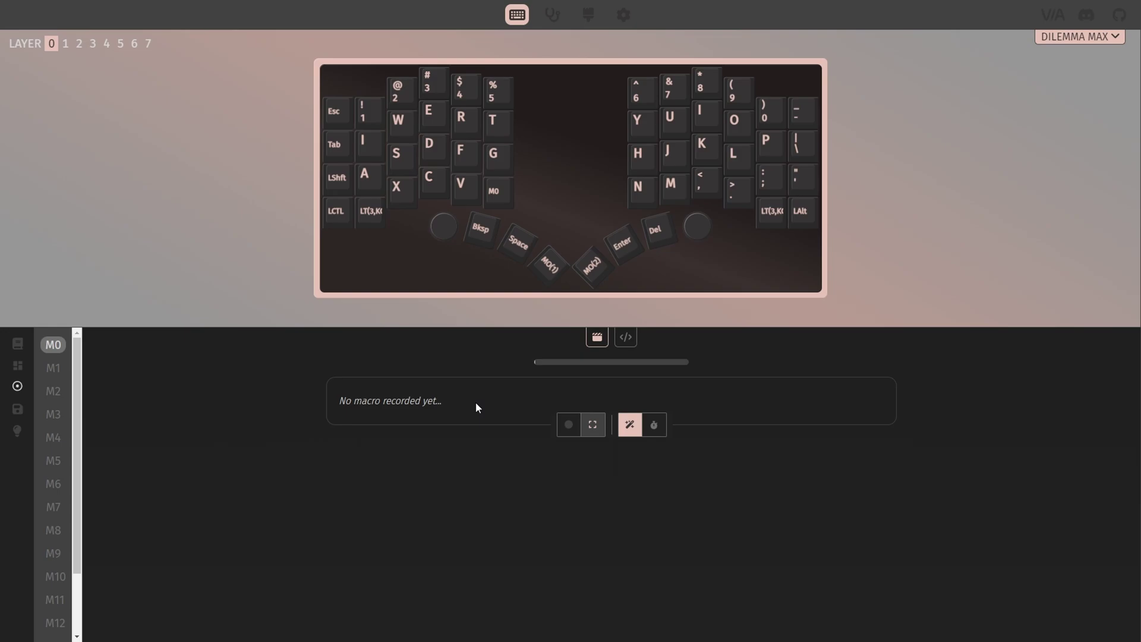
click(17, 343)
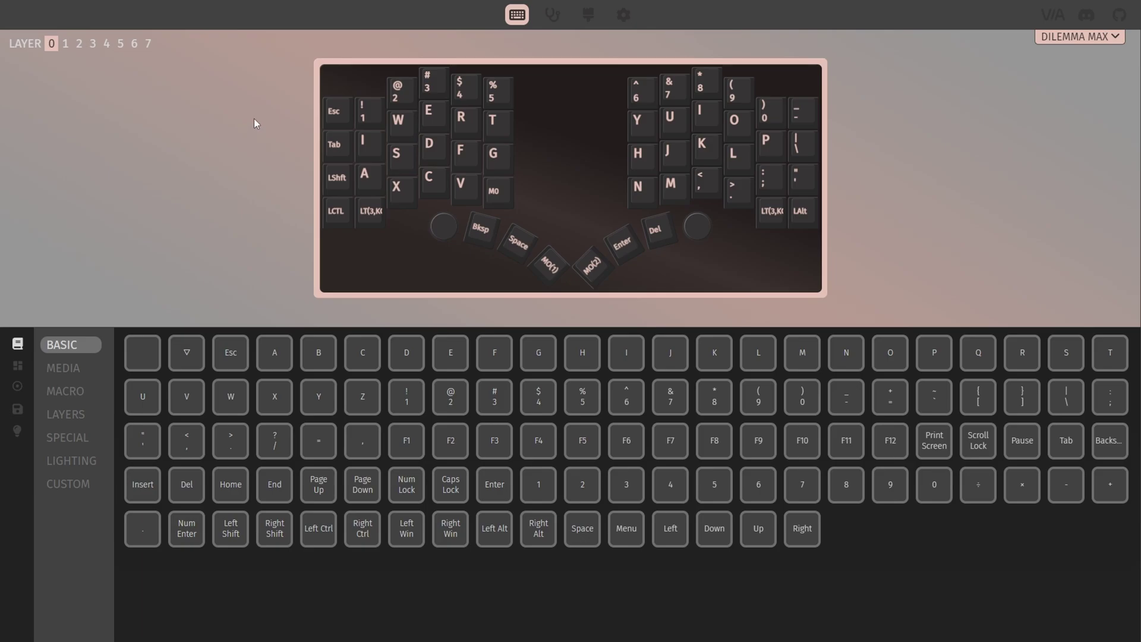
Test the right-half keys U, I, J, K, L, N, M, O and P in the Key Tester.
click(553, 16)
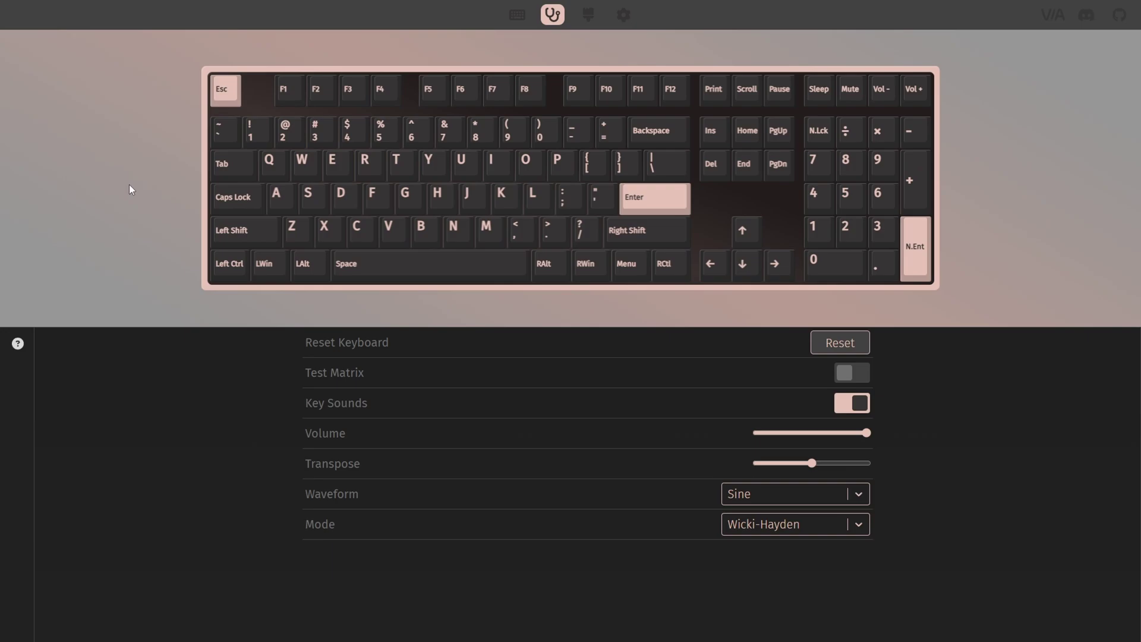
key(u)
key(i)
key(j)
key(k)
key(l)
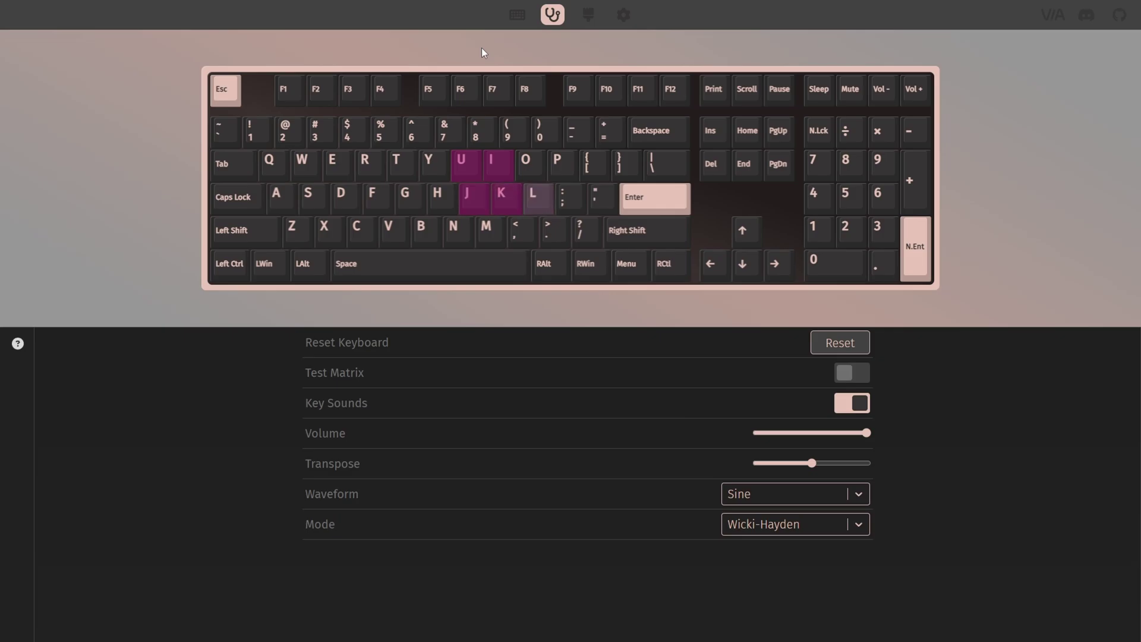
key(n)
key(m)
key(o)
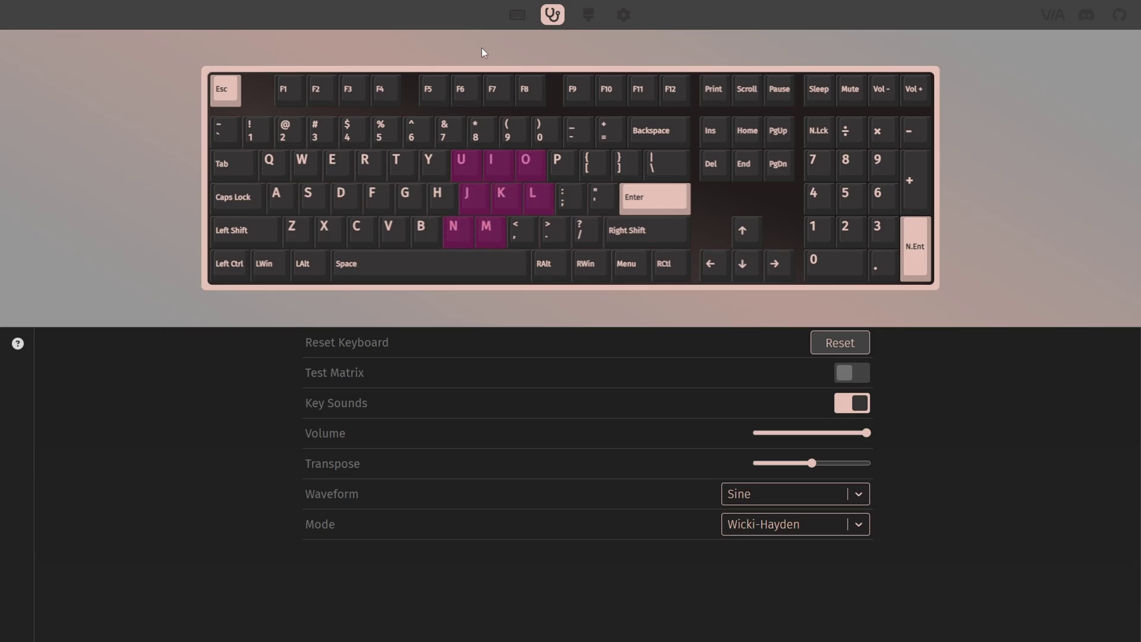
key(p)
click(517, 15)
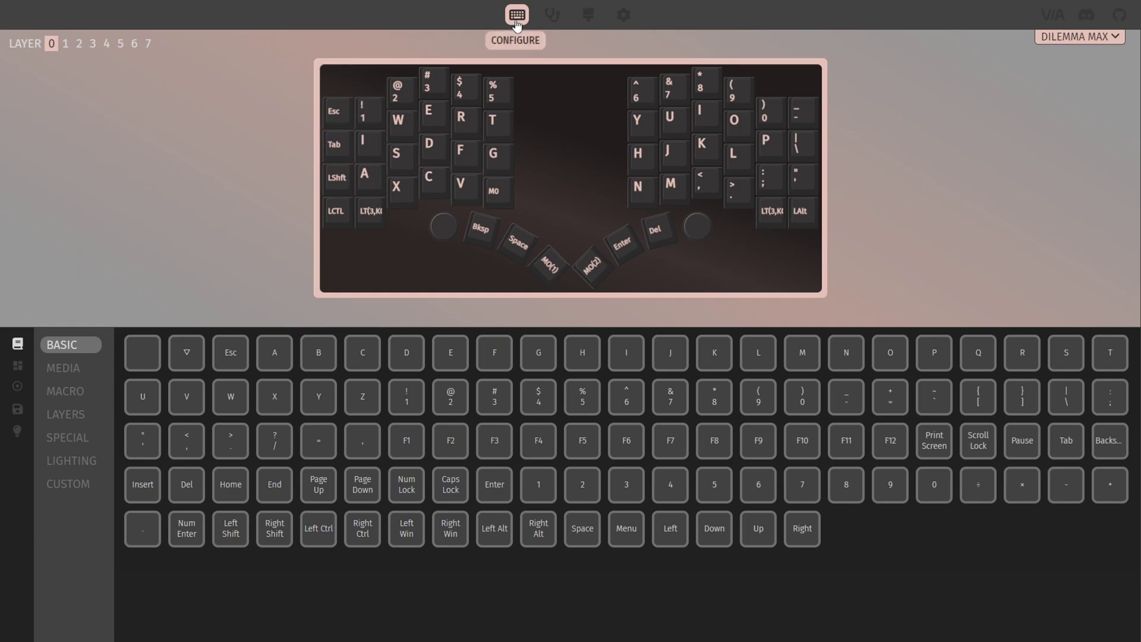
click(18, 409)
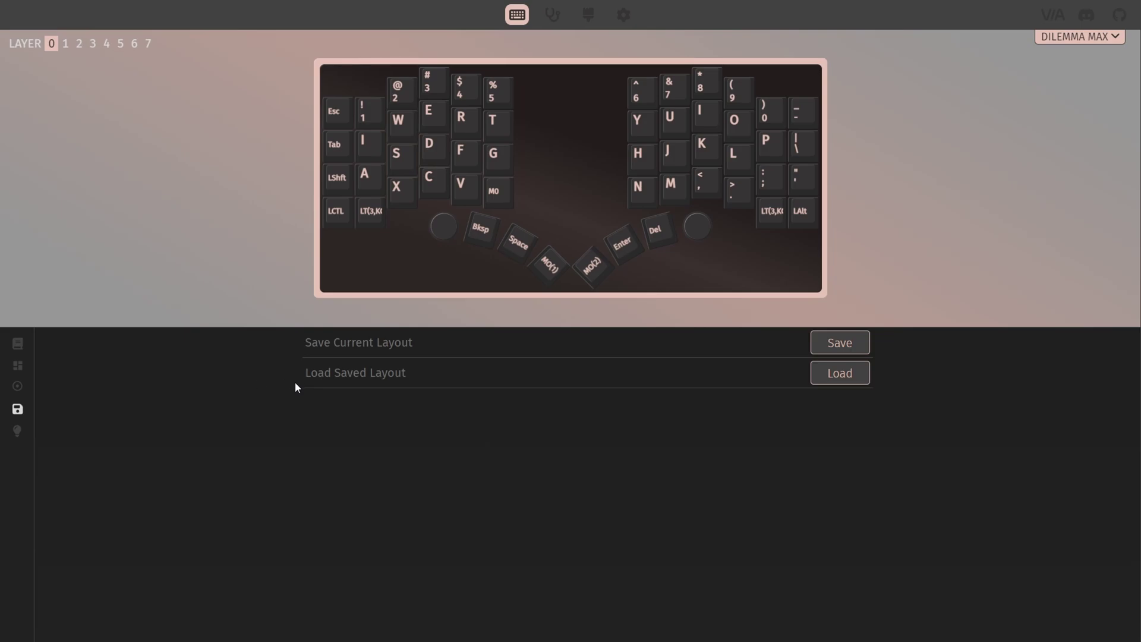
click(17, 344)
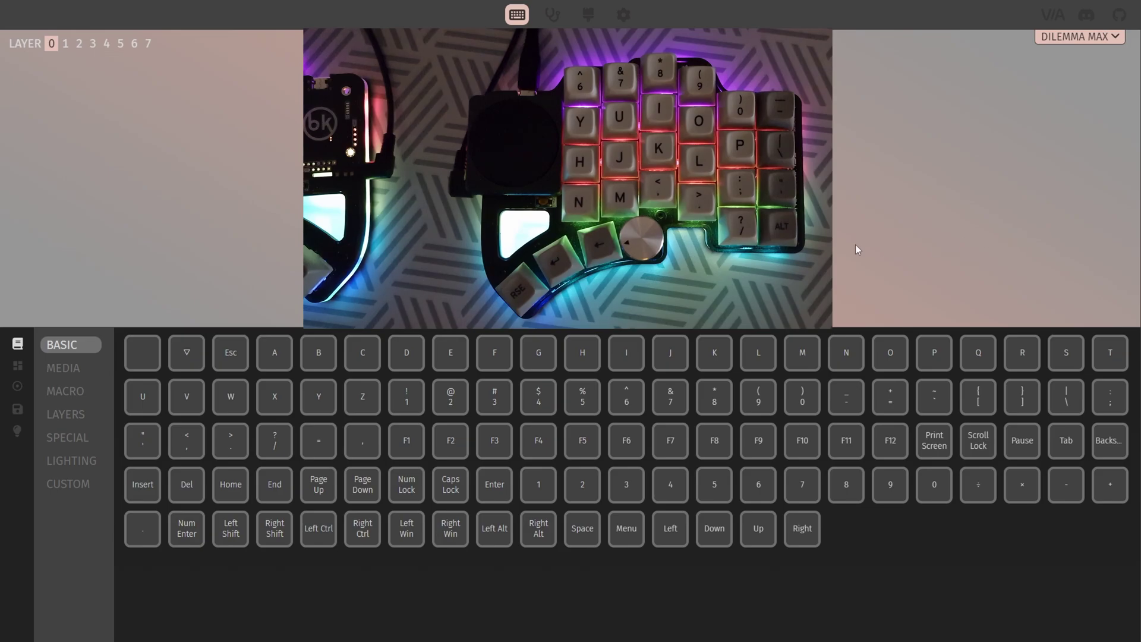
Open the keyboard's backlight settings and nudge the brightness slider down, then back up.
click(16, 433)
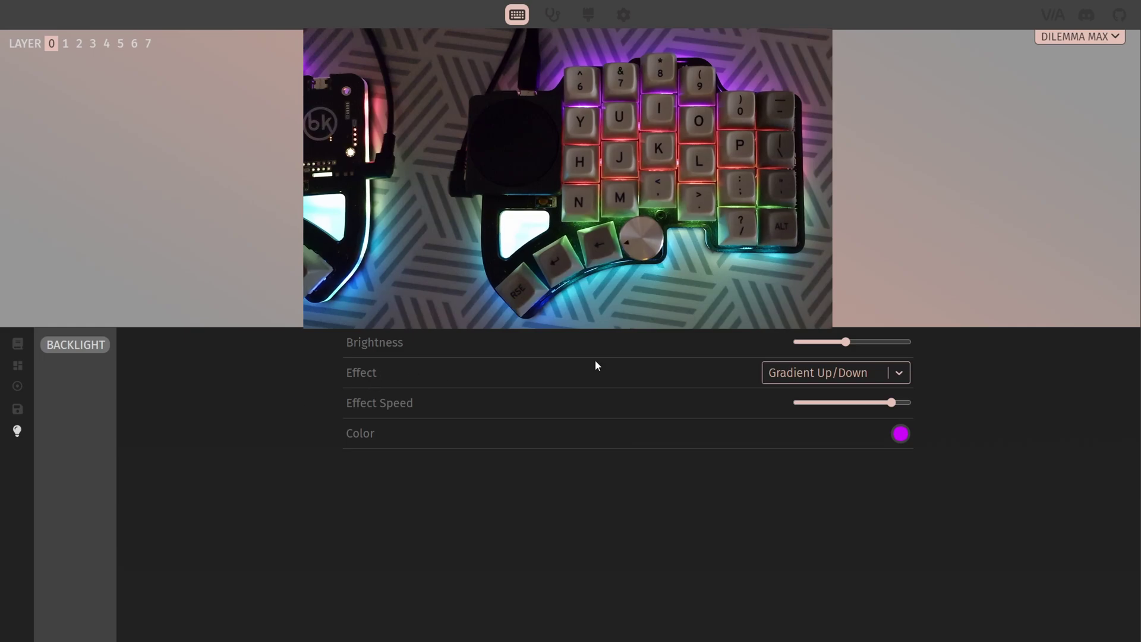
click(807, 343)
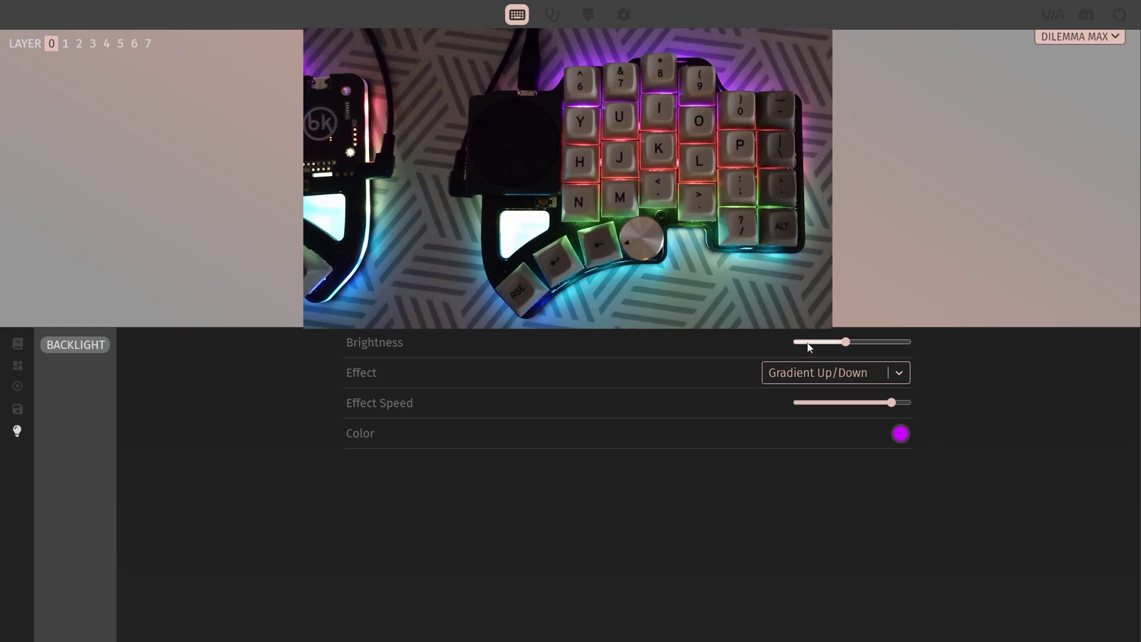
drag(809, 345, 845, 349)
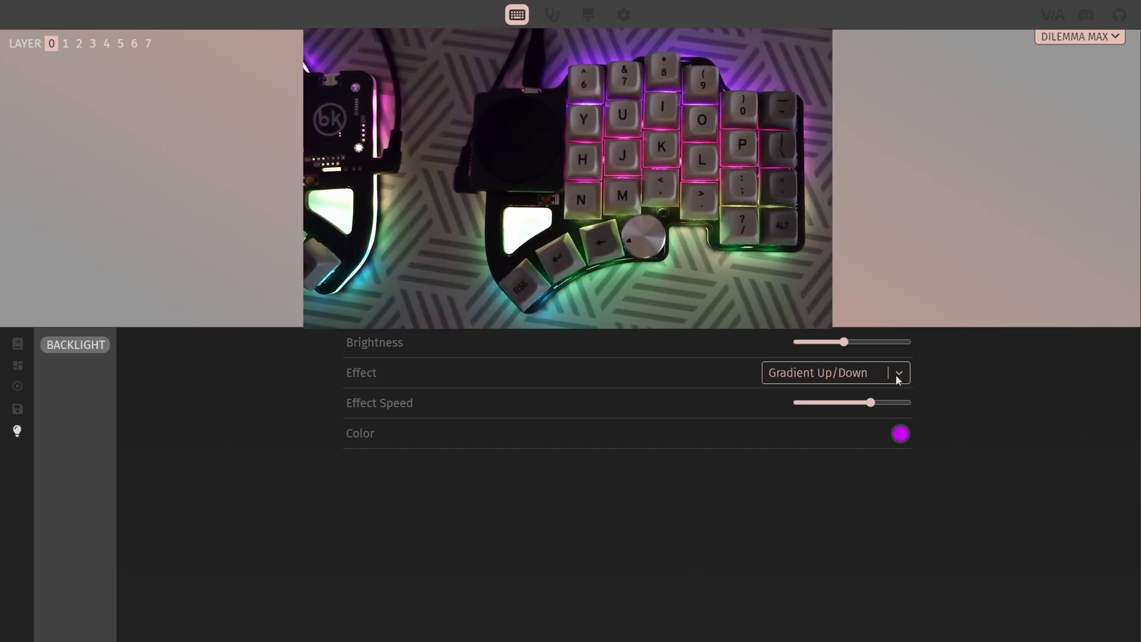
Switch the backlight effect to Rainbow Moving Chevron and test a slow and near-maximum speed.
click(897, 375)
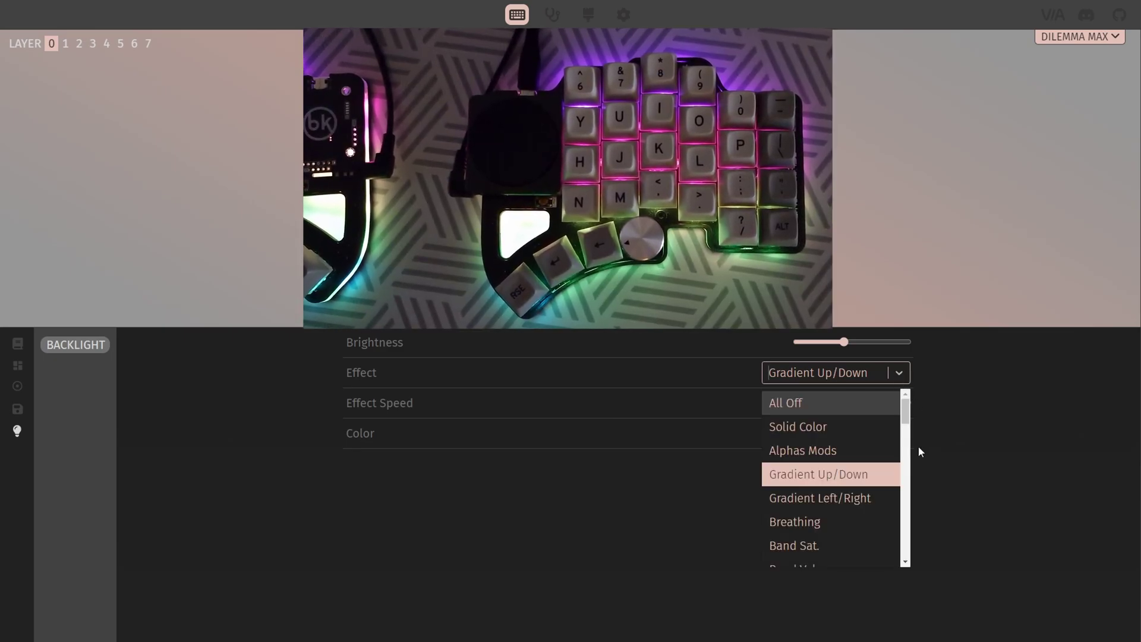
drag(905, 418, 905, 465)
click(878, 461)
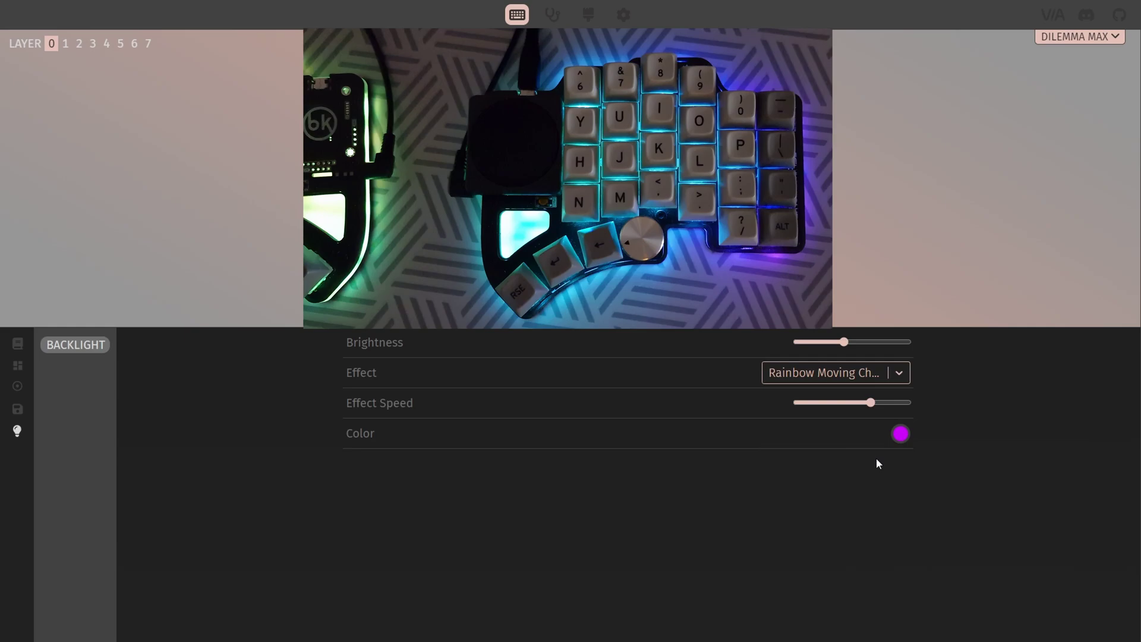
click(812, 403)
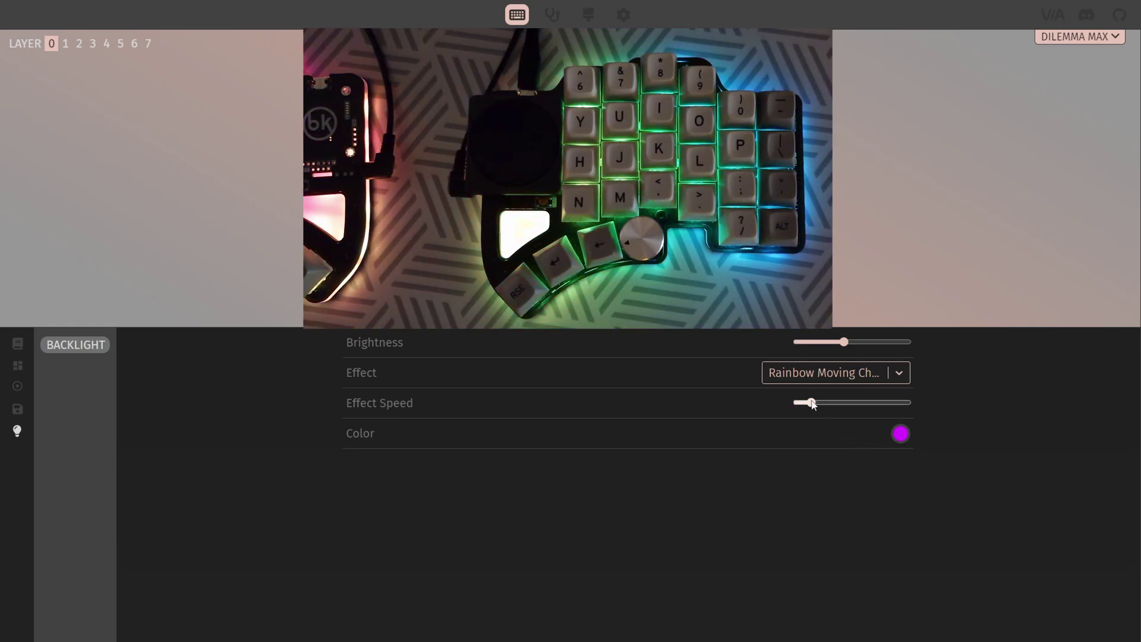
click(895, 403)
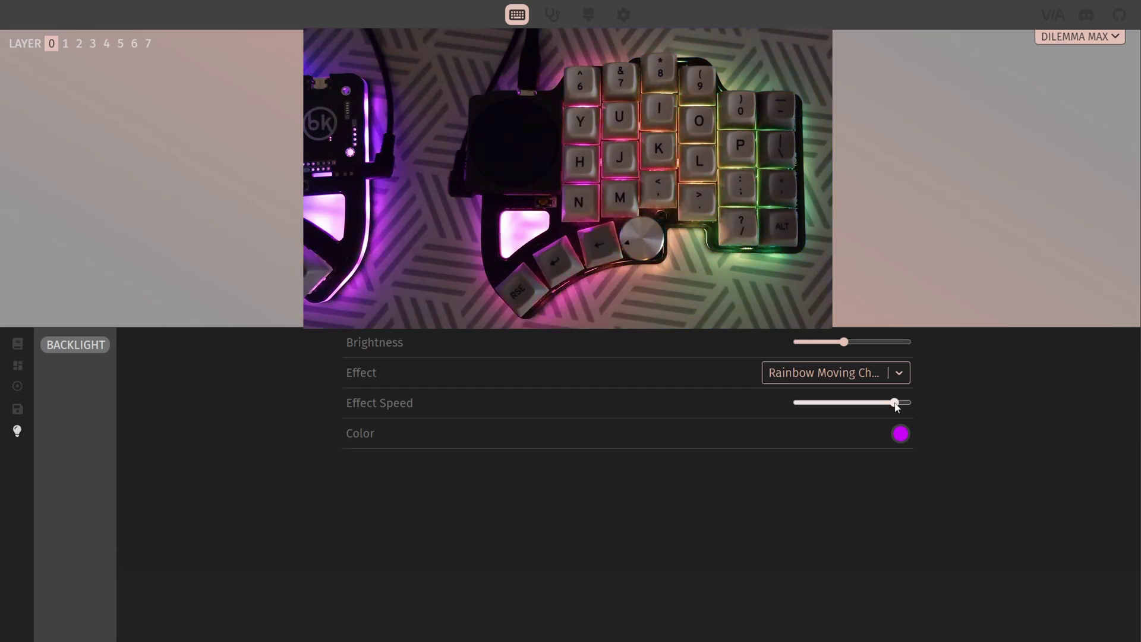
click(874, 379)
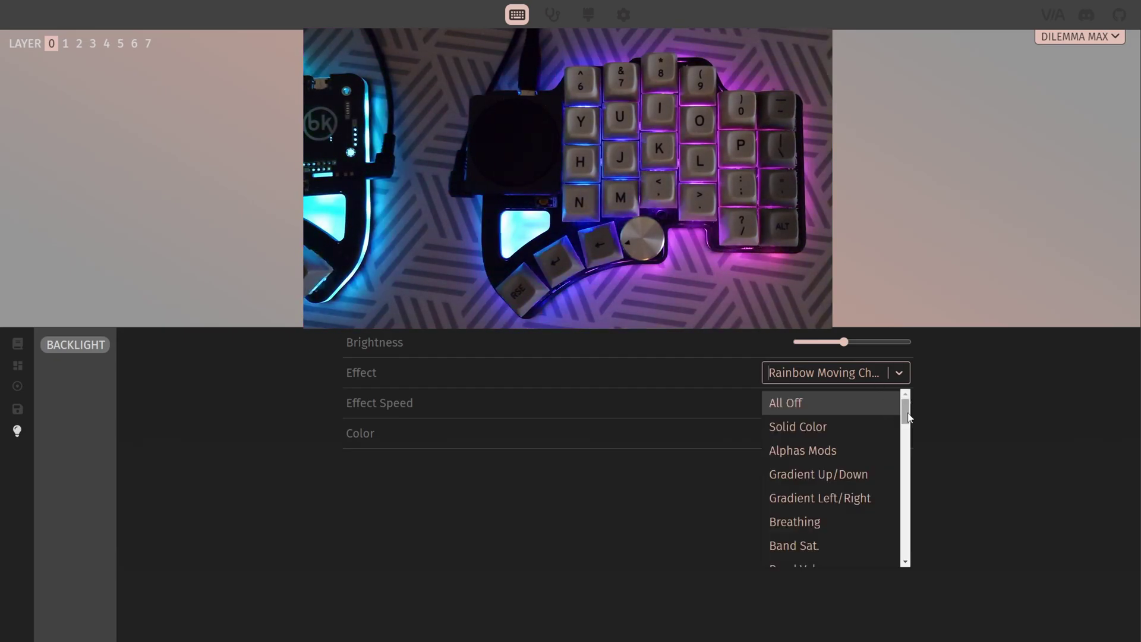
Set the backlight effect to Solid Color with the colour yellow, #fff719.
click(851, 425)
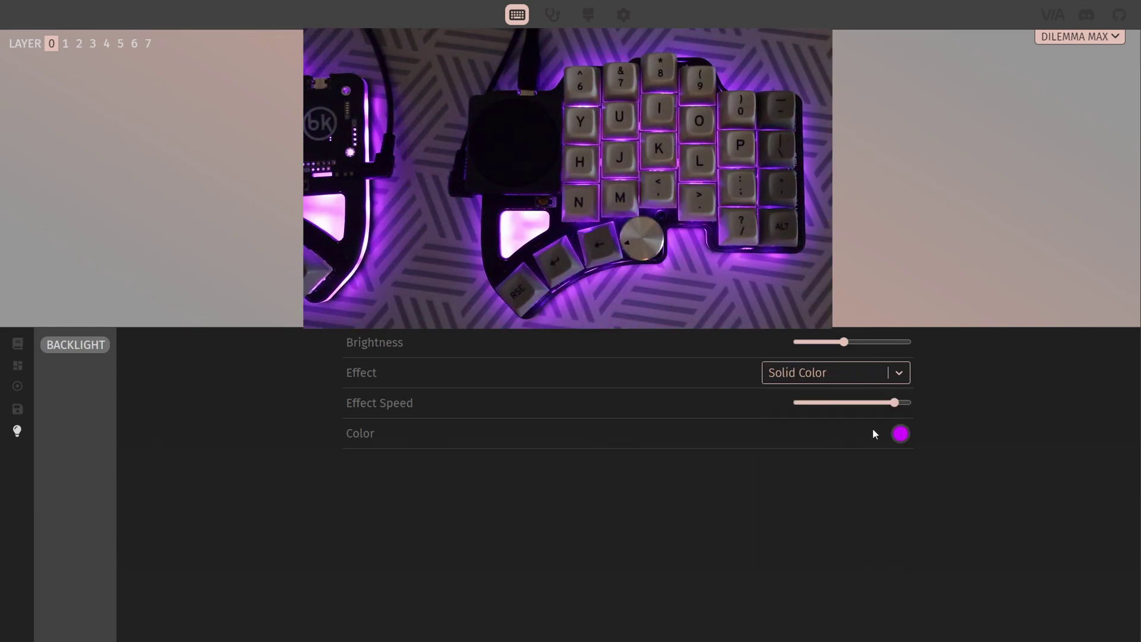
click(899, 439)
click(872, 439)
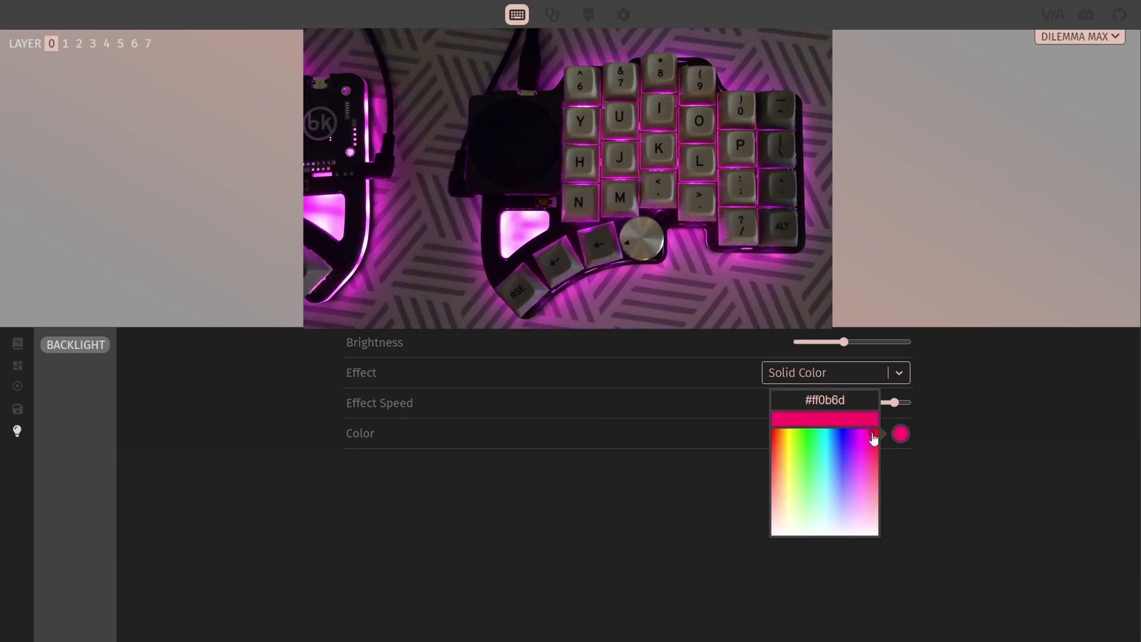
drag(872, 439, 794, 445)
click(721, 487)
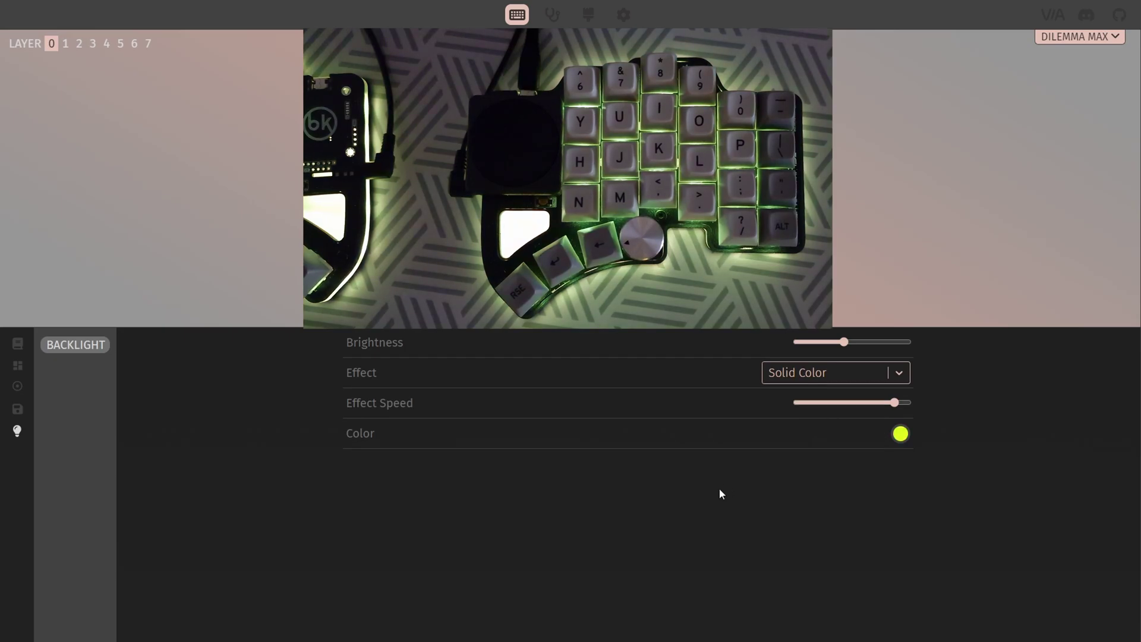